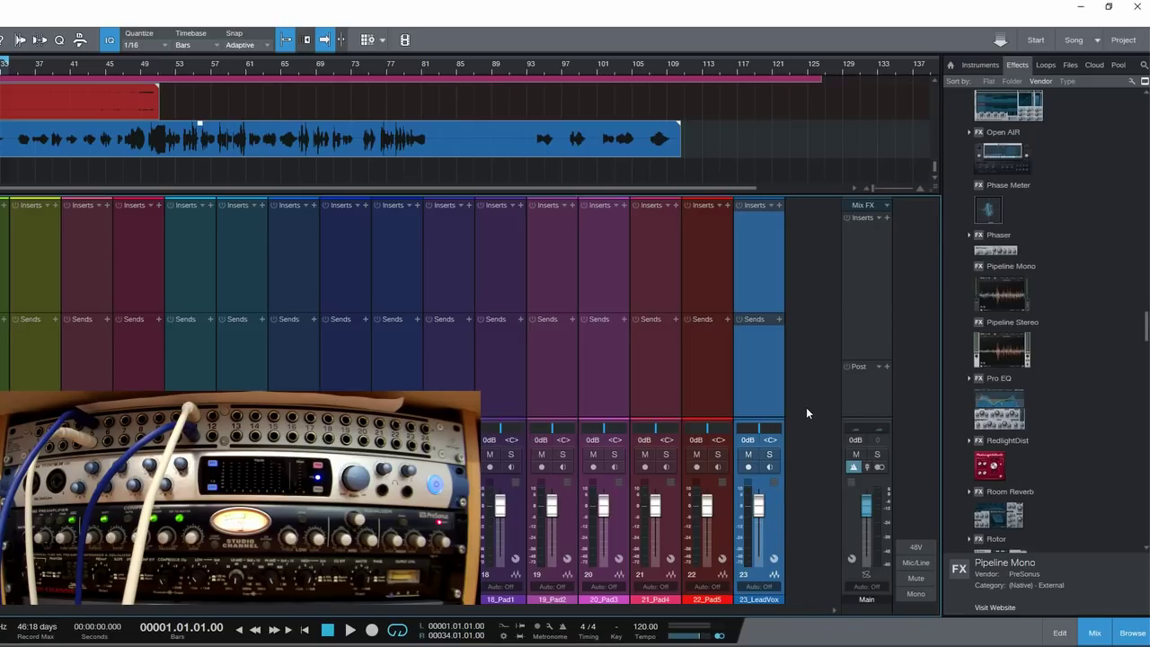
Audition the start of the song and insert Pipeline Mono on the 23_LeadVox channel
click(350, 632)
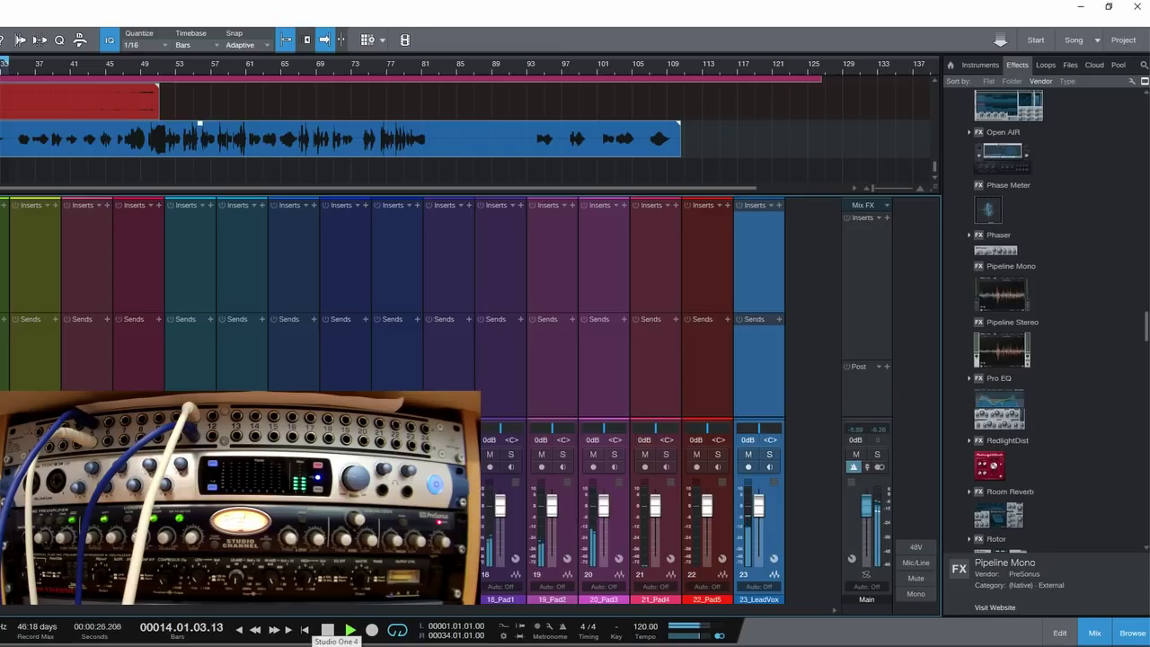
click(329, 630)
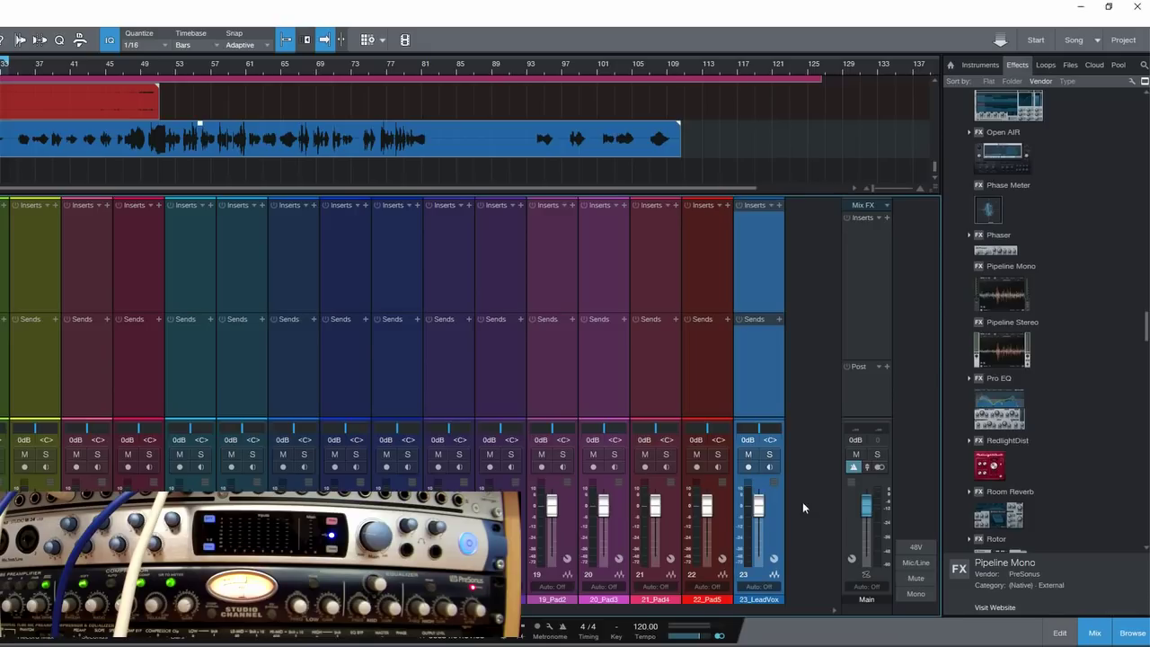
click(1011, 296)
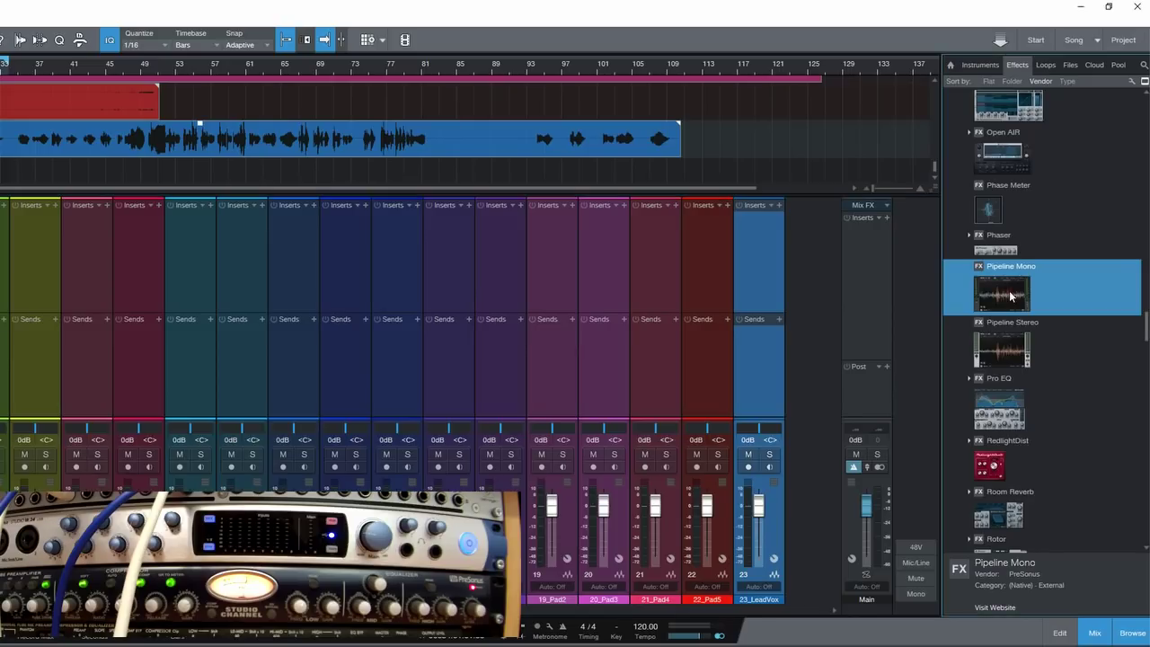
drag(1010, 296, 756, 243)
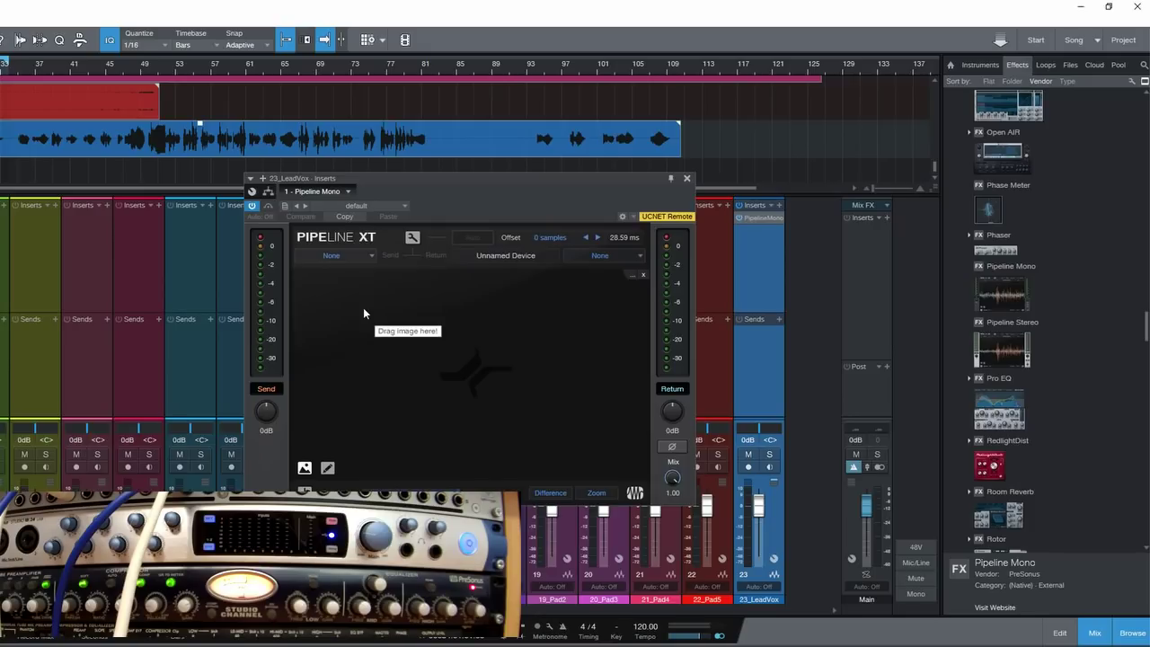
Examine the Studio 1824 input and output routing in the Audio I/O Setup, including the Input 5 and Output 5 assignments, without applying changes
click(370, 257)
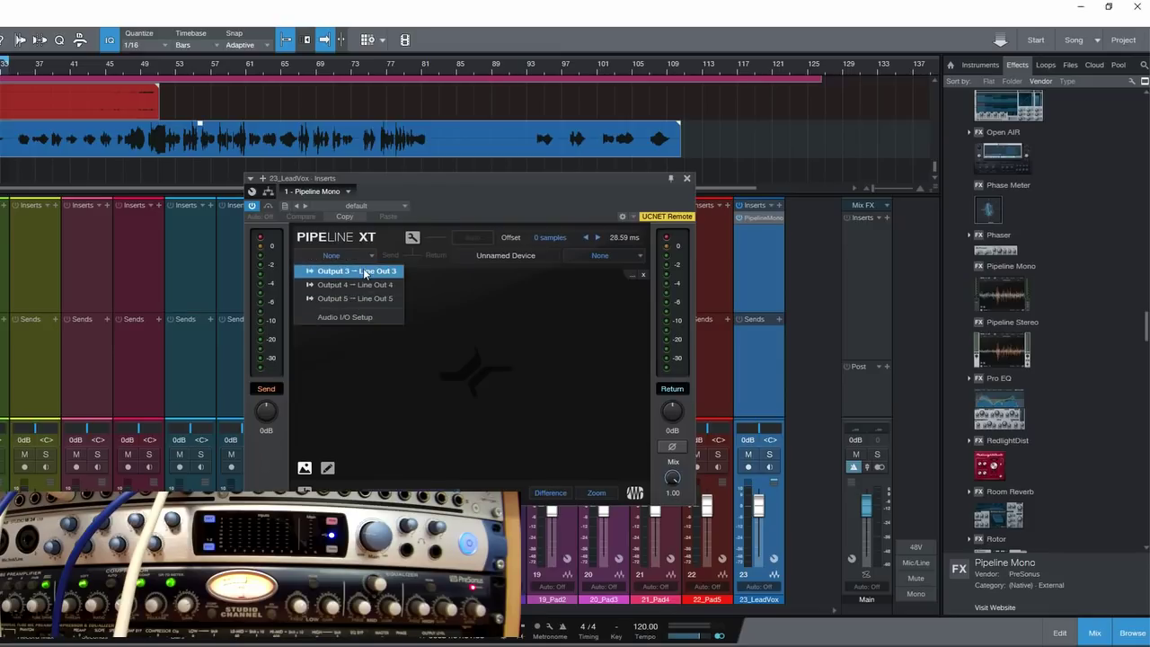
click(353, 319)
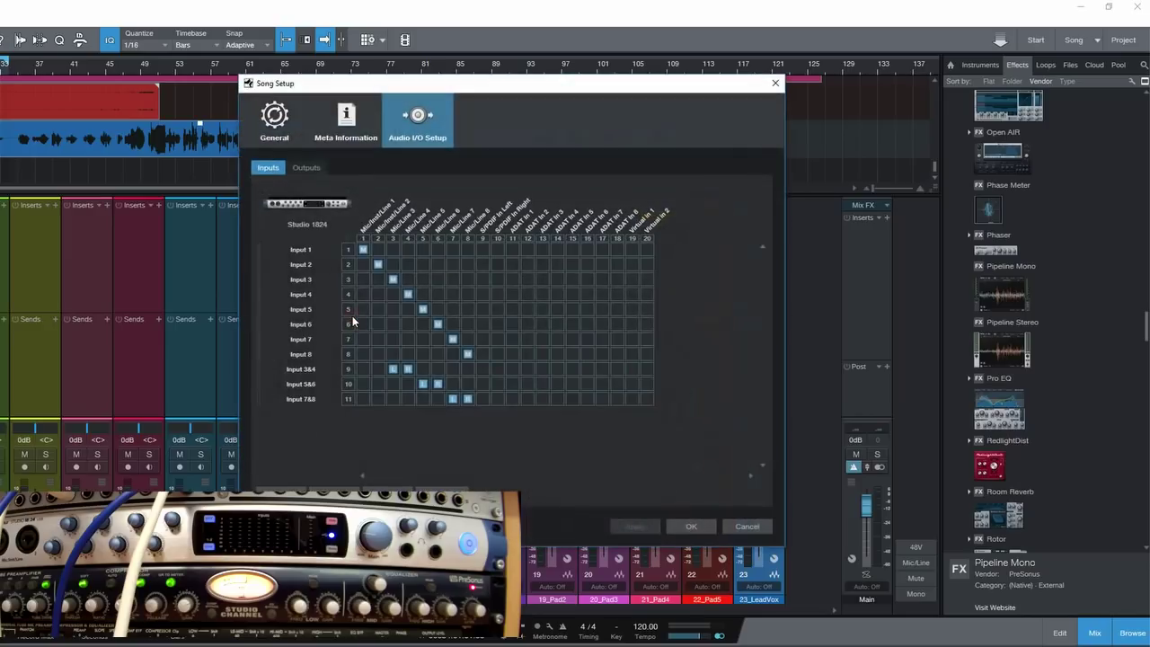
click(310, 168)
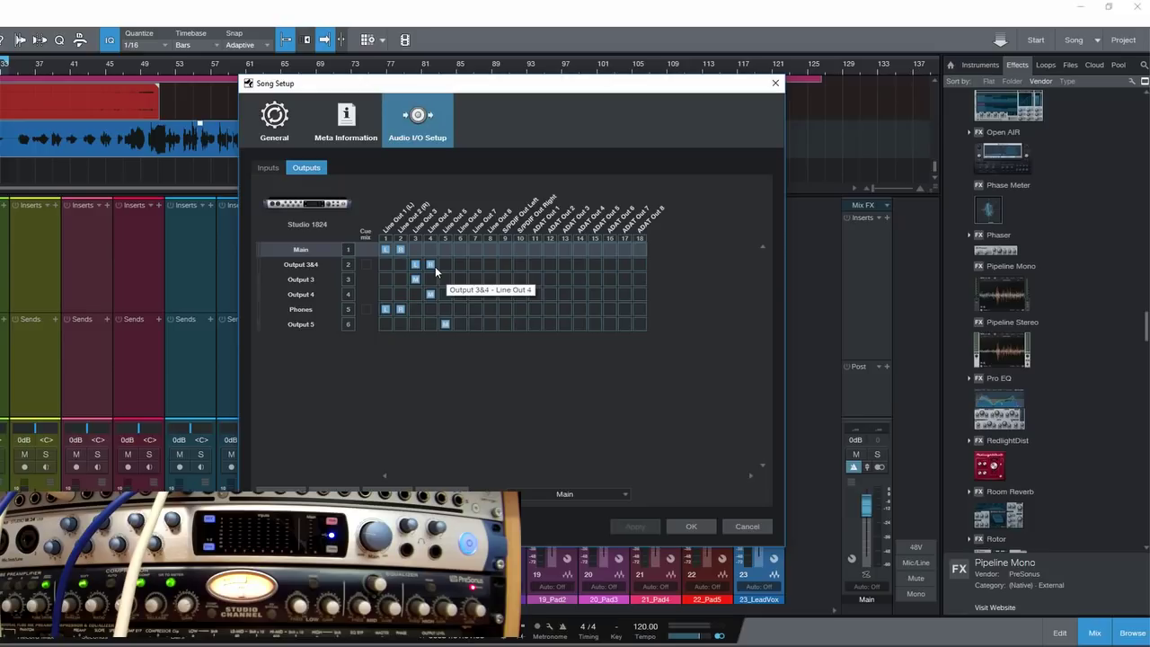
click(269, 168)
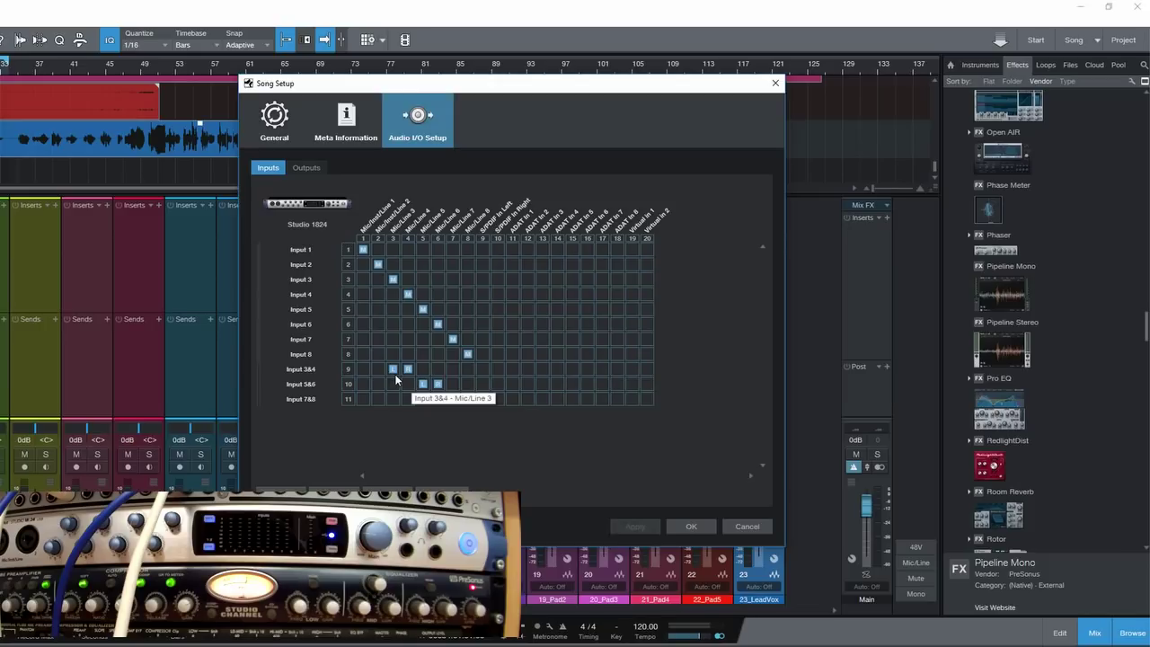
click(468, 401)
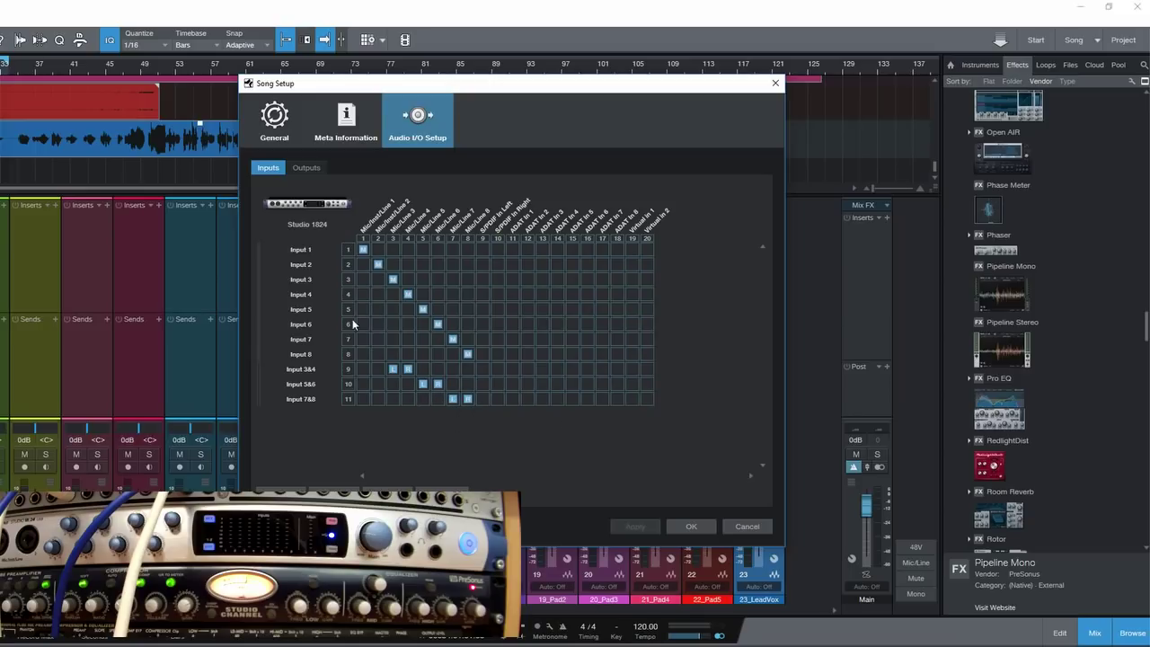
click(299, 309)
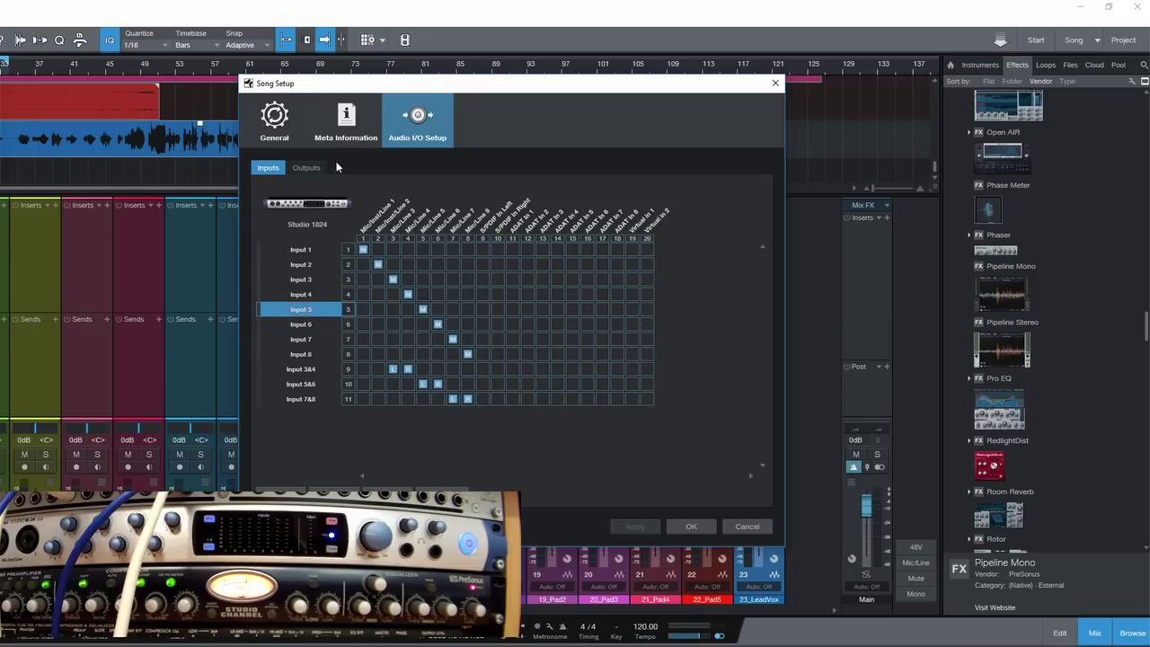
click(309, 168)
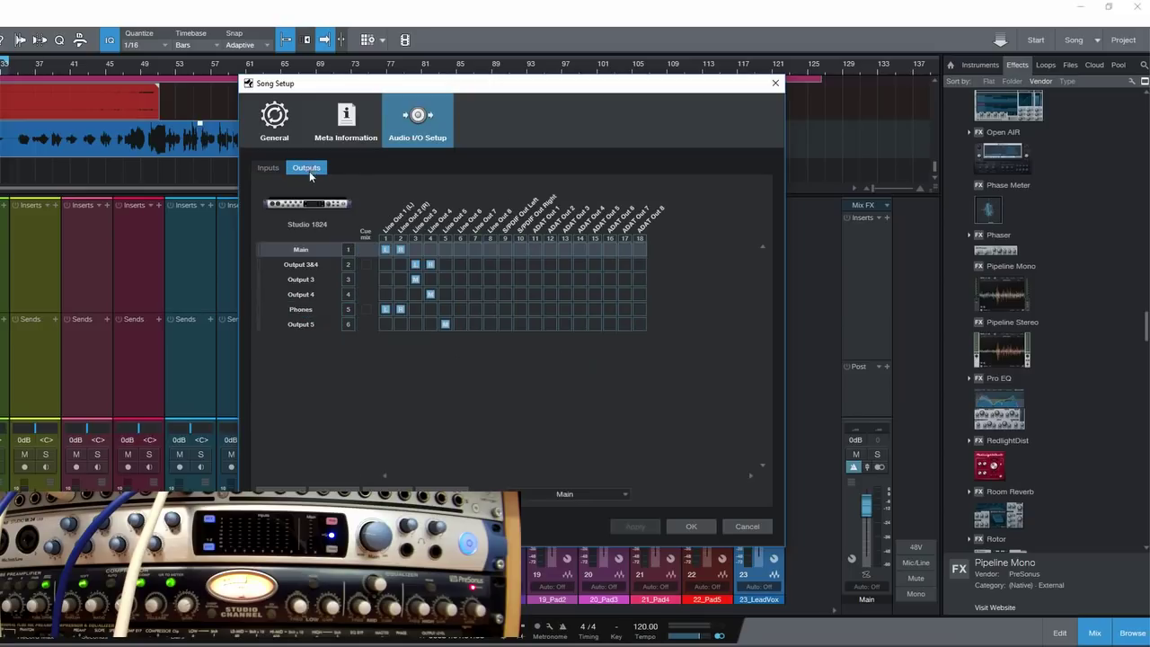
click(305, 324)
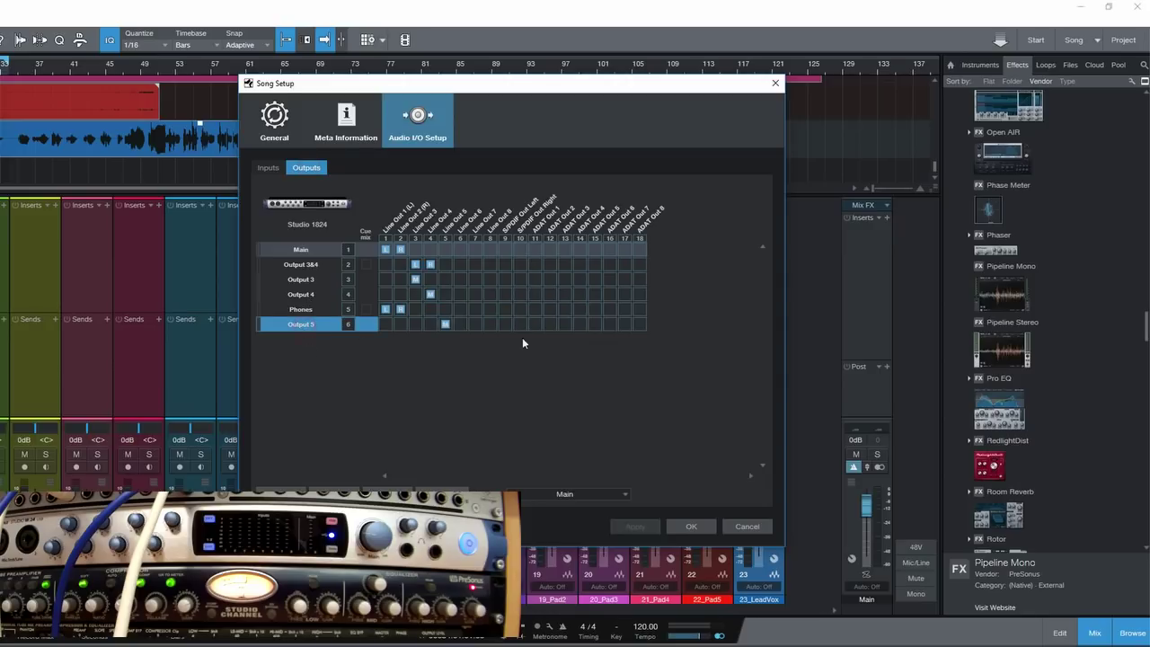
click(746, 526)
Route the Pipeline XT send to Output 5 (Line Out 5) and its return to Input 5 (Mic/Line 5)
click(367, 255)
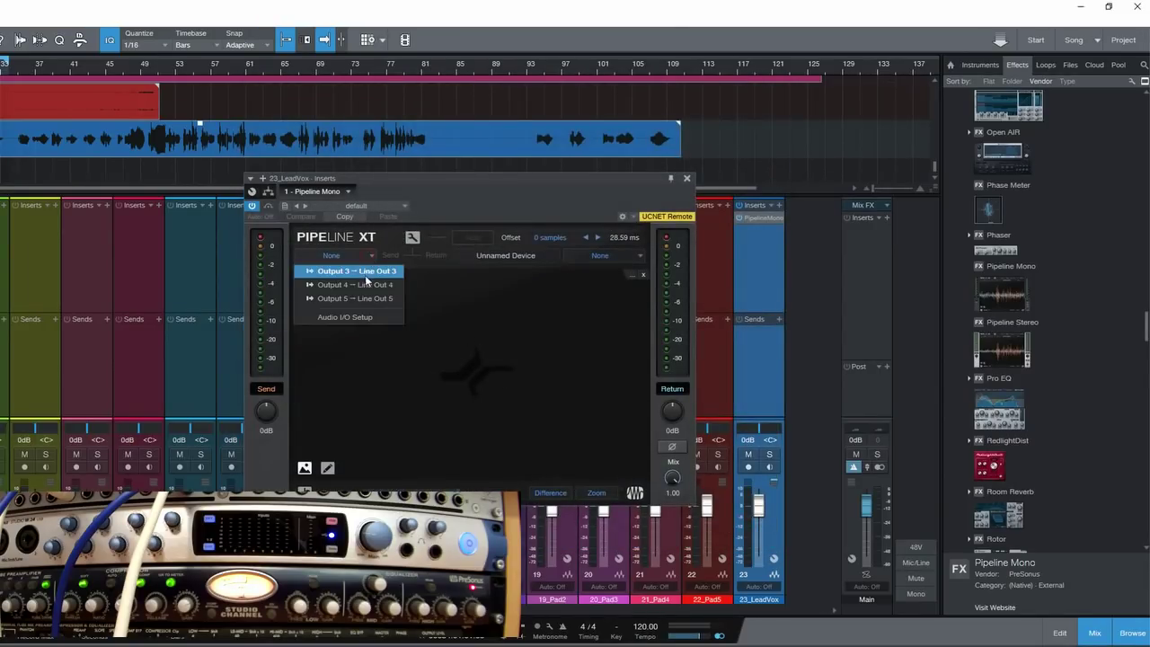
click(361, 300)
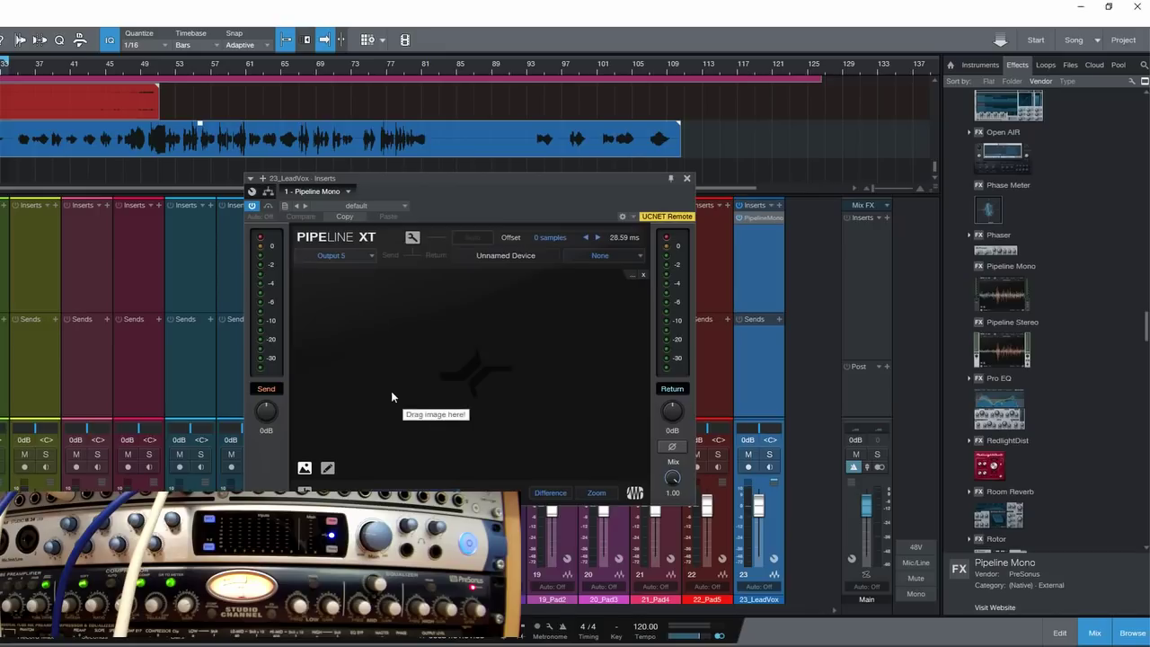
click(637, 258)
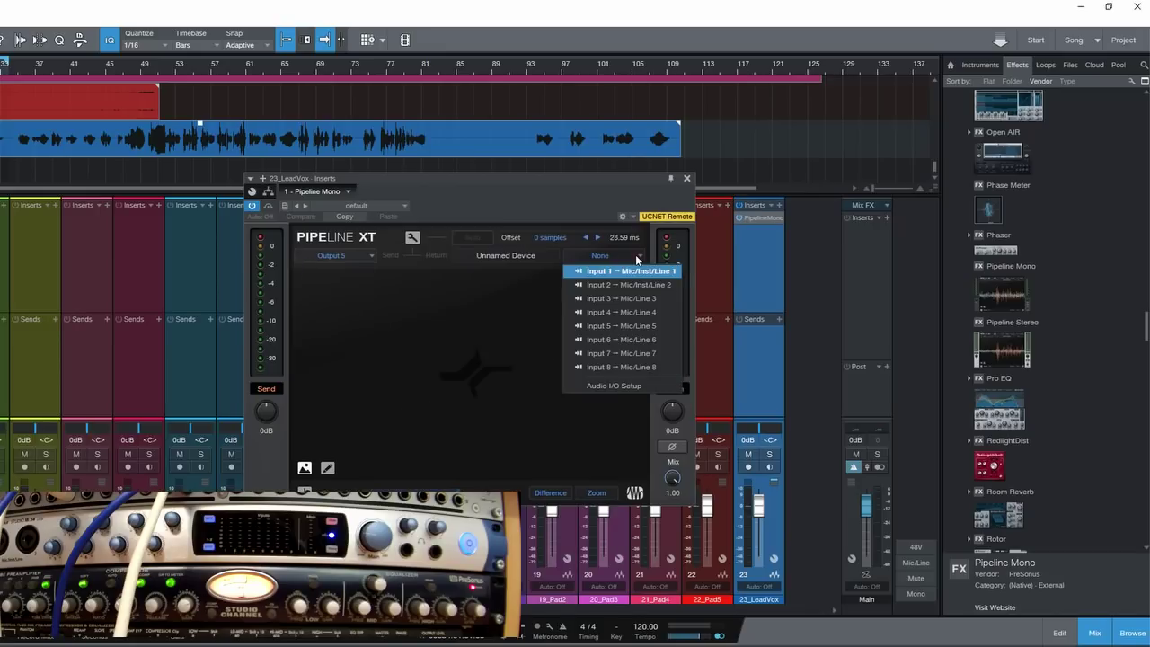
click(627, 326)
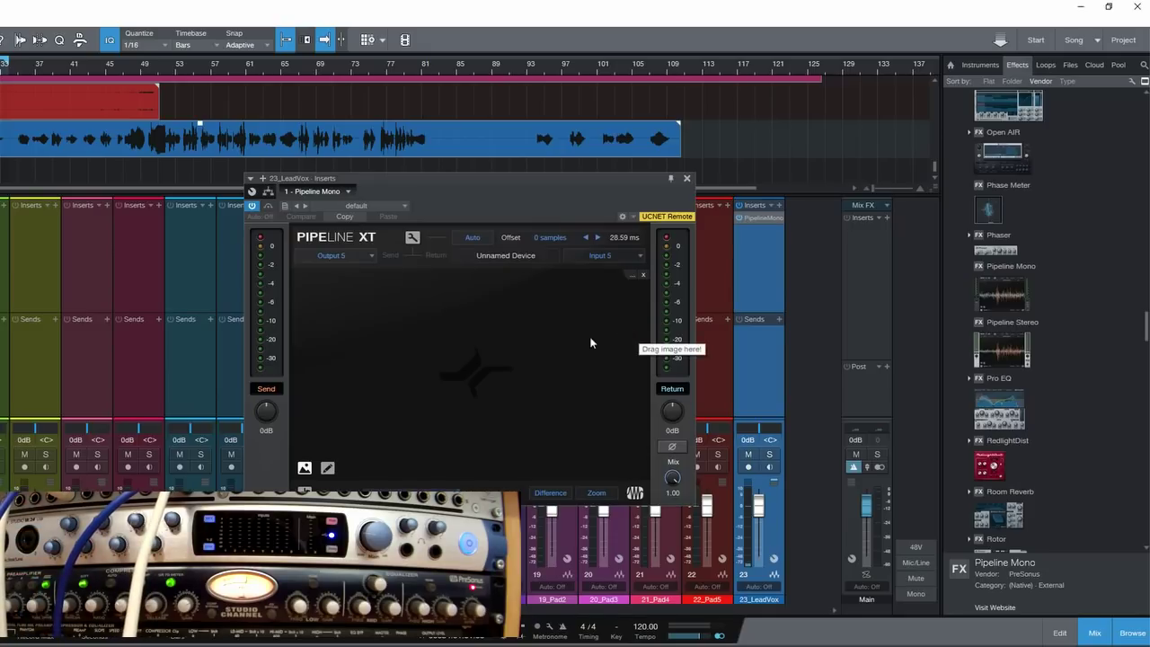
Name the Pipeline XT hardware device "Studio Tube"
click(515, 258)
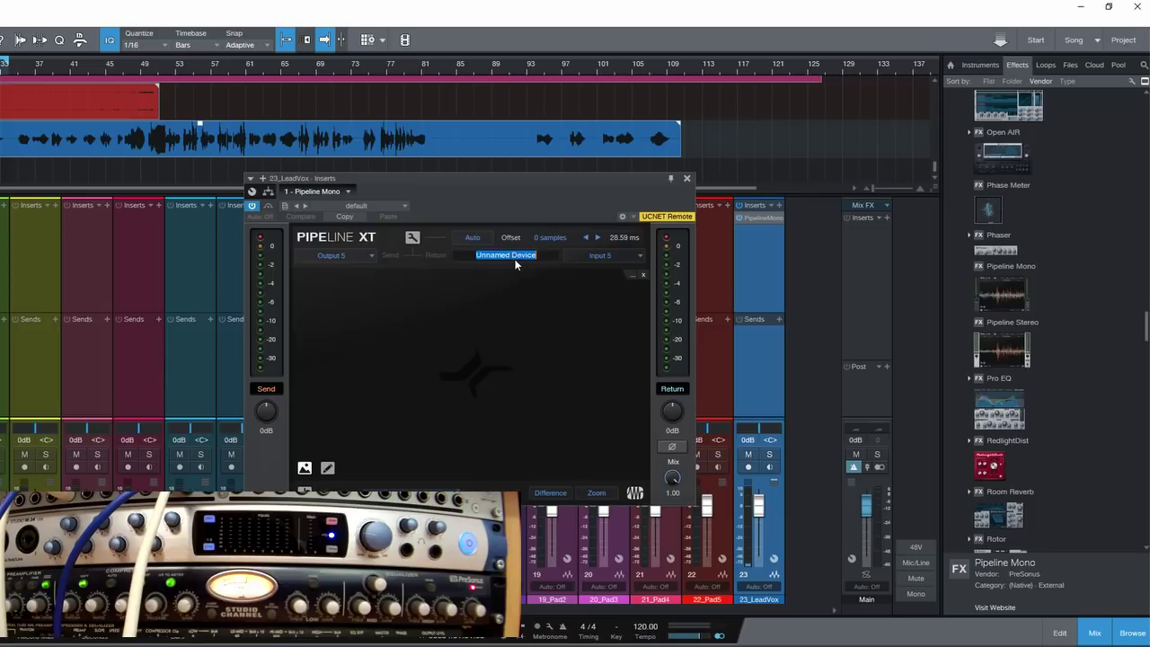
text(S)
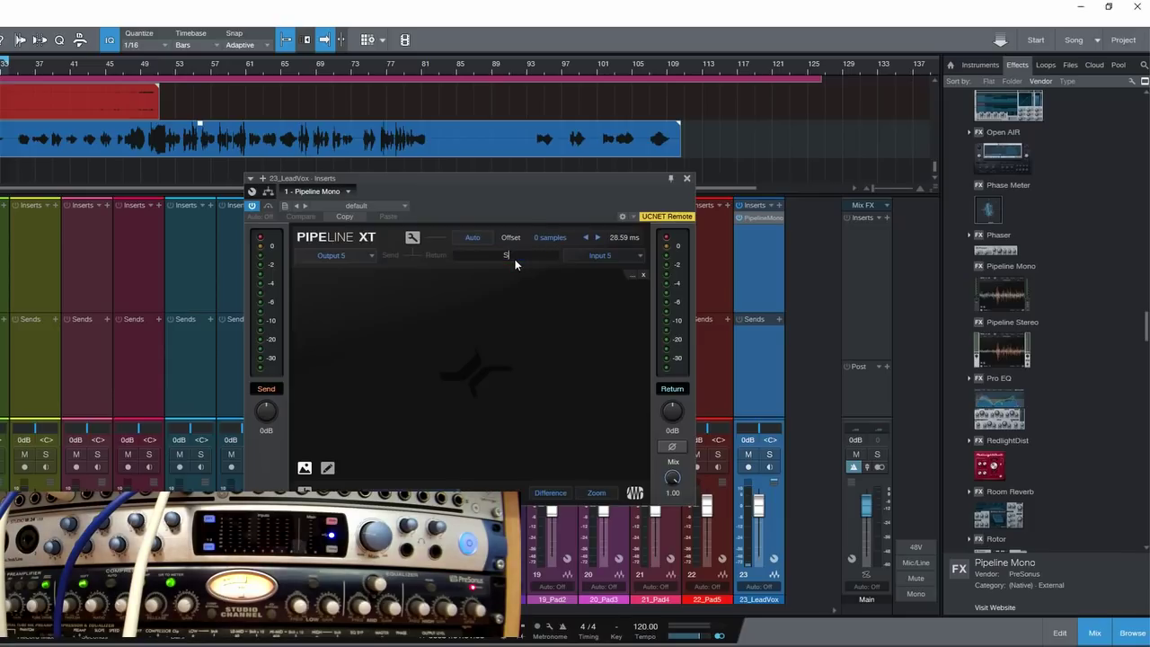
text(tudio Tube)
key(Return)
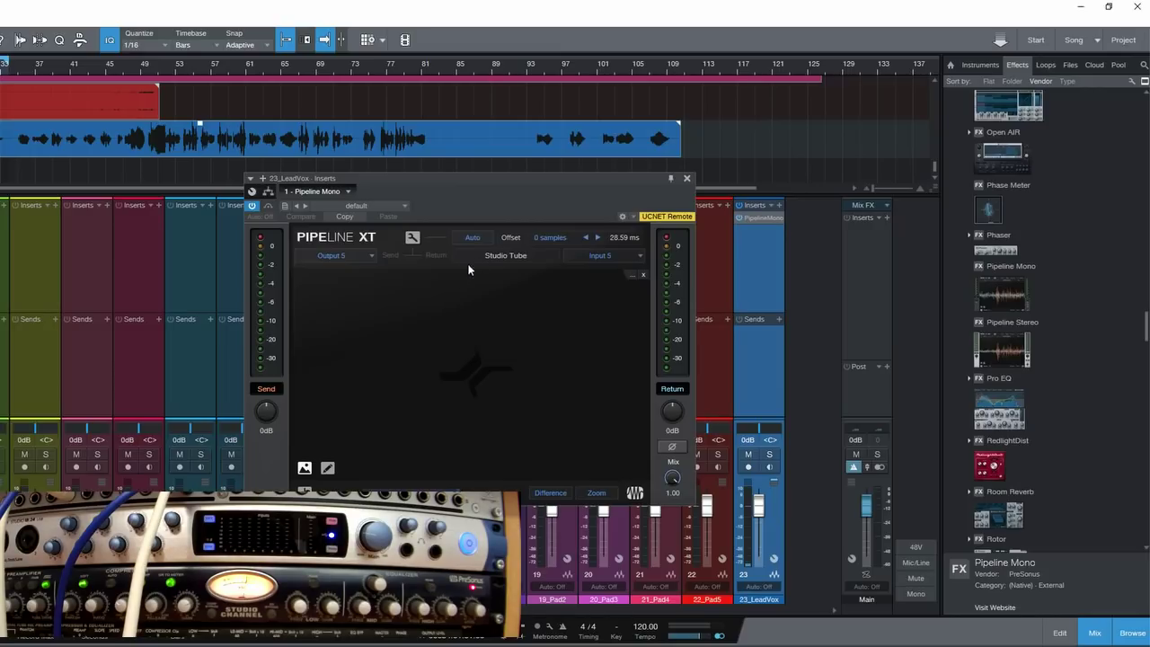
Run Pipeline XT's automatic offset detection repeatedly while adjusting the hardware gain to match the return waveform to the send
click(473, 238)
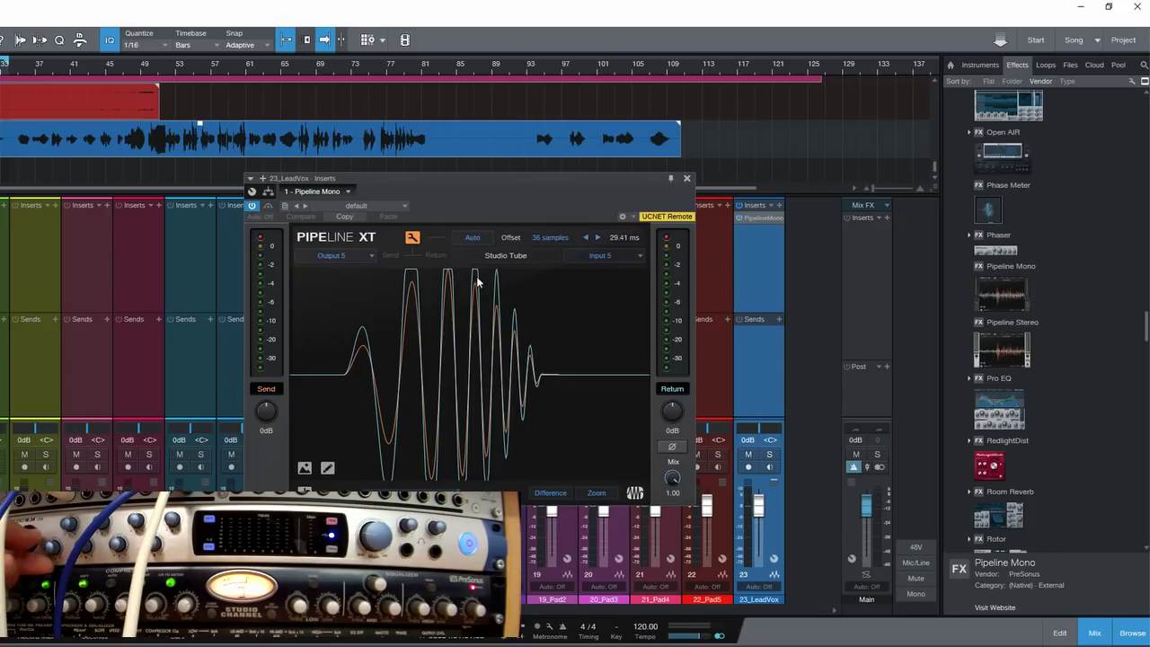
click(475, 237)
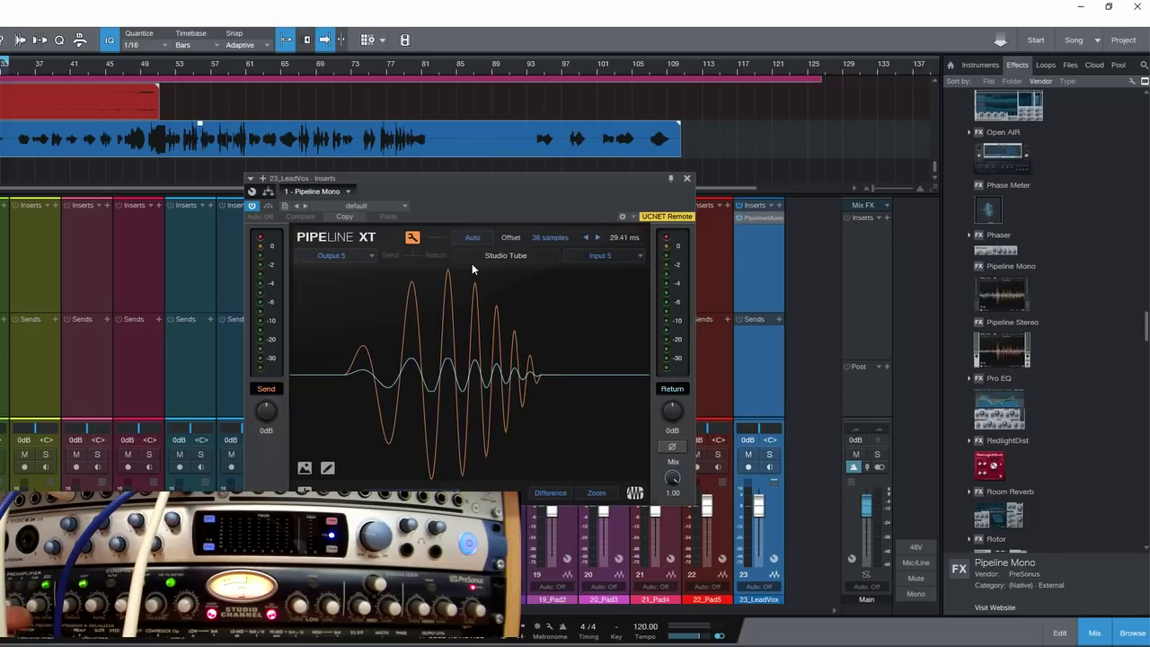
click(472, 238)
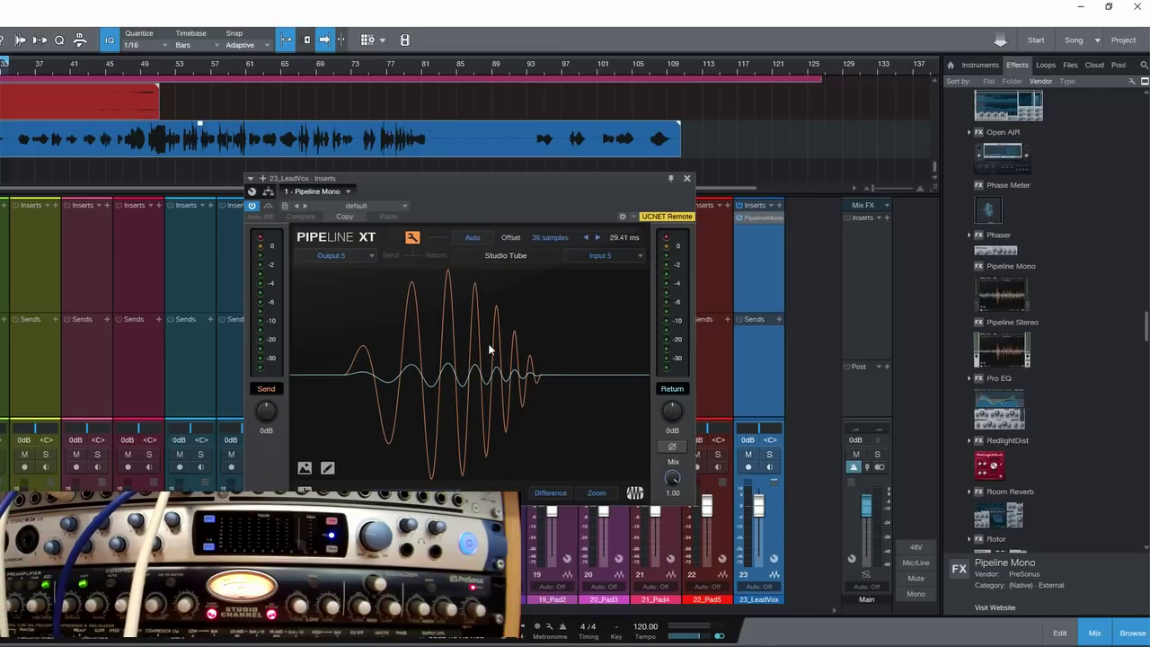
click(475, 237)
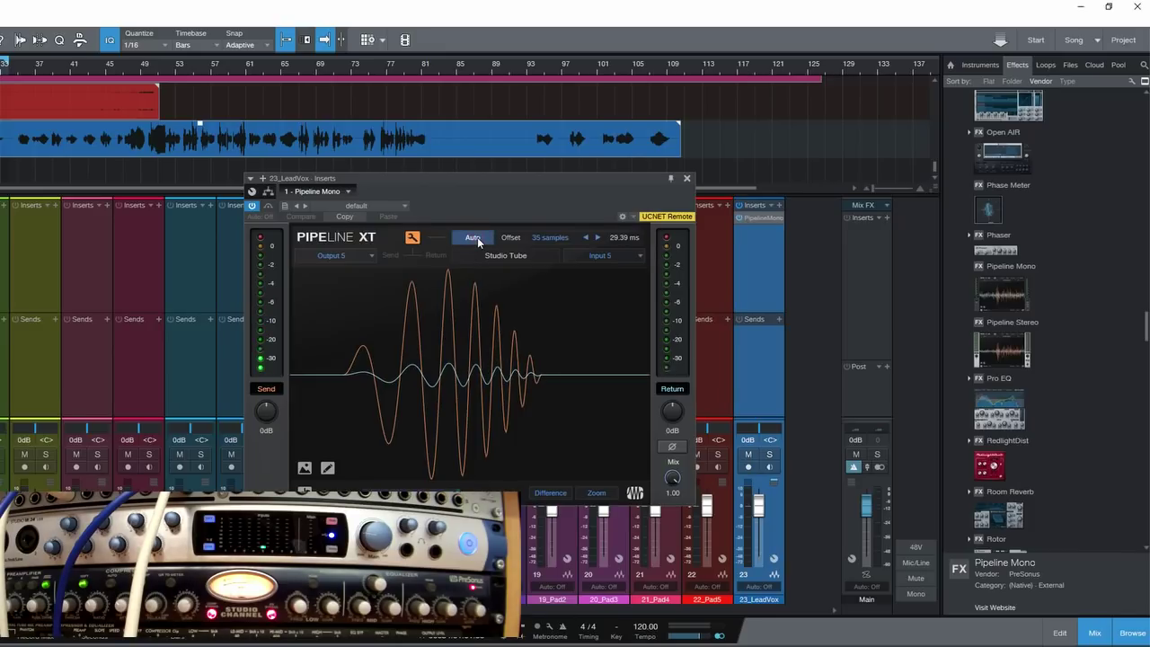
click(477, 239)
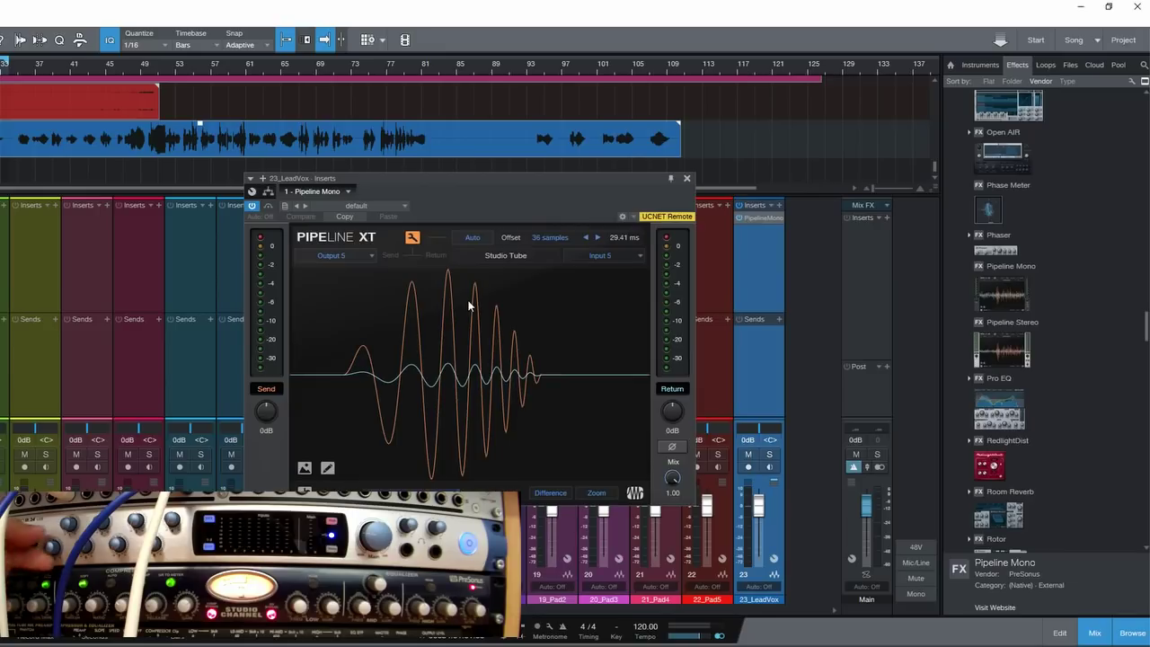
click(473, 238)
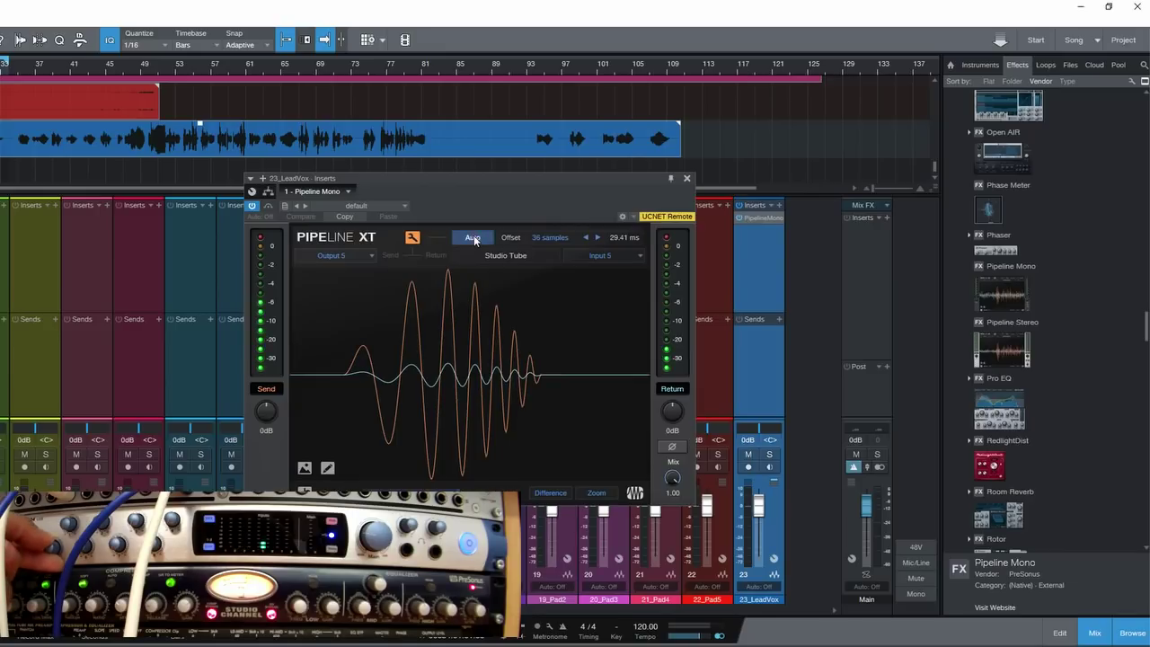
click(474, 238)
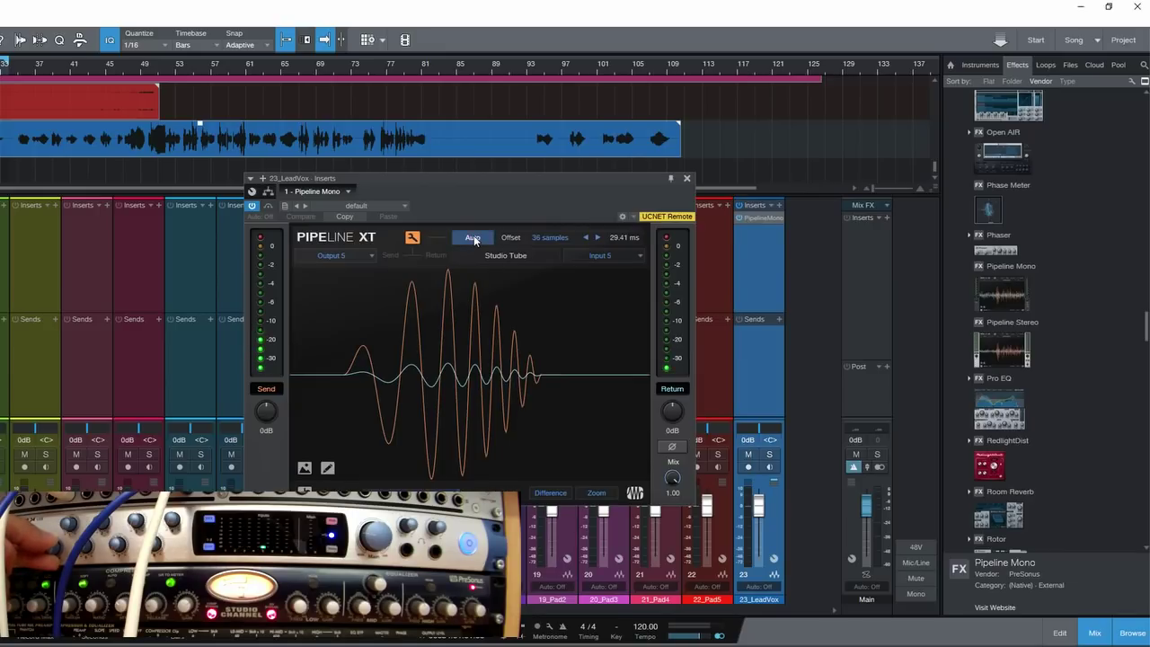
click(473, 238)
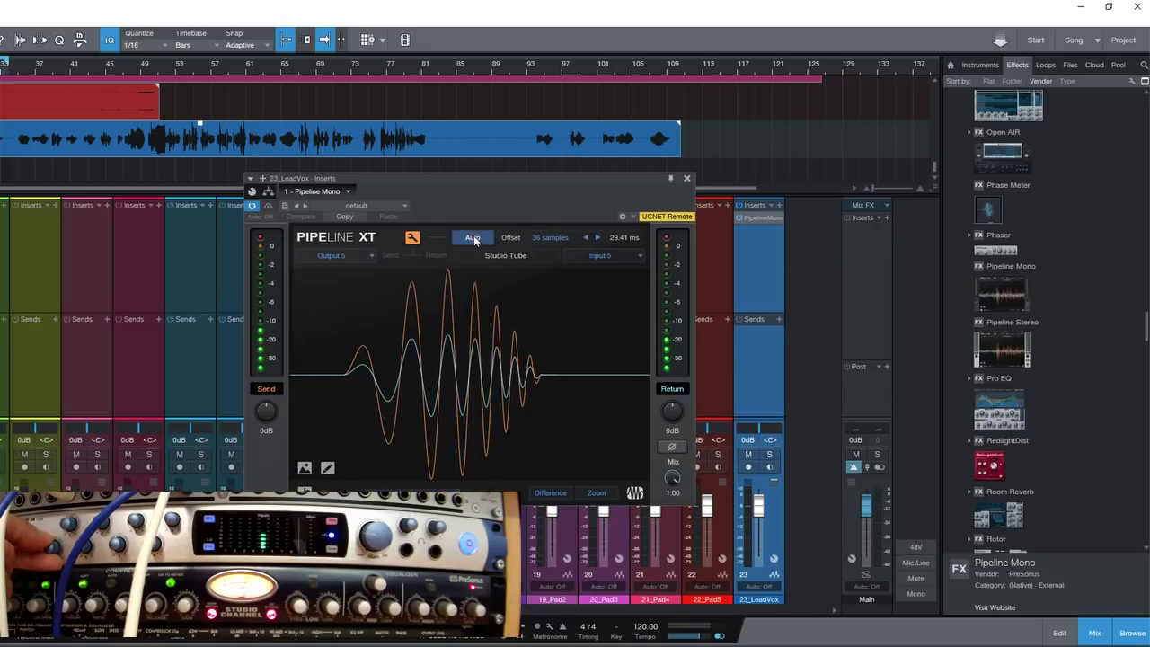
click(473, 239)
click(474, 238)
click(473, 238)
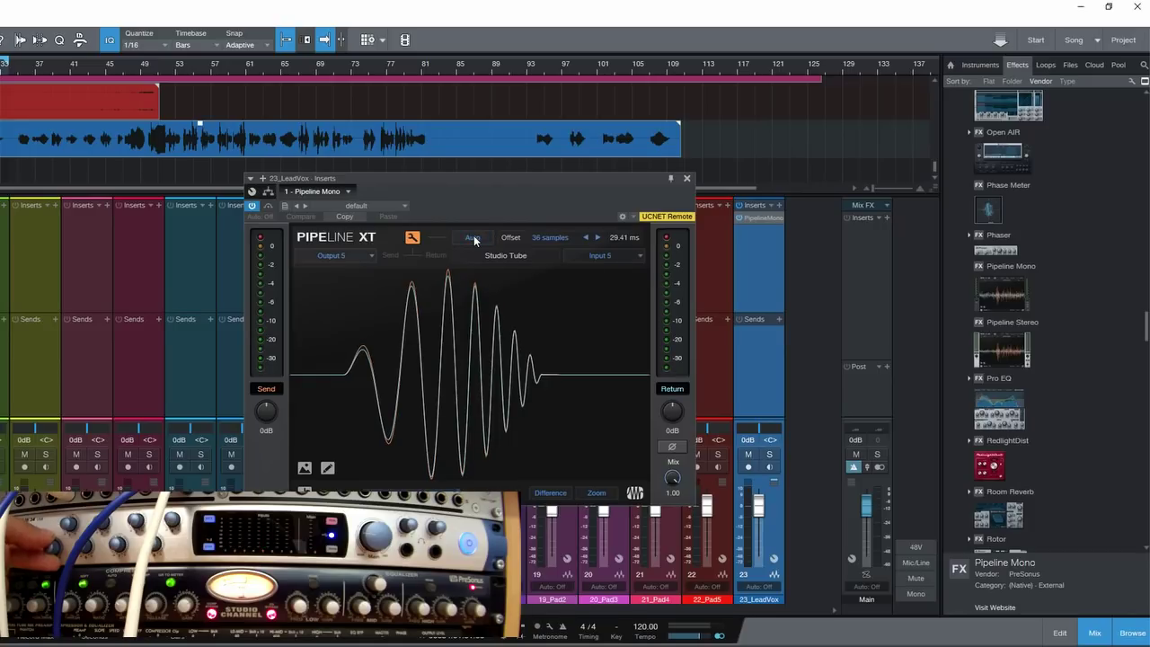
click(473, 238)
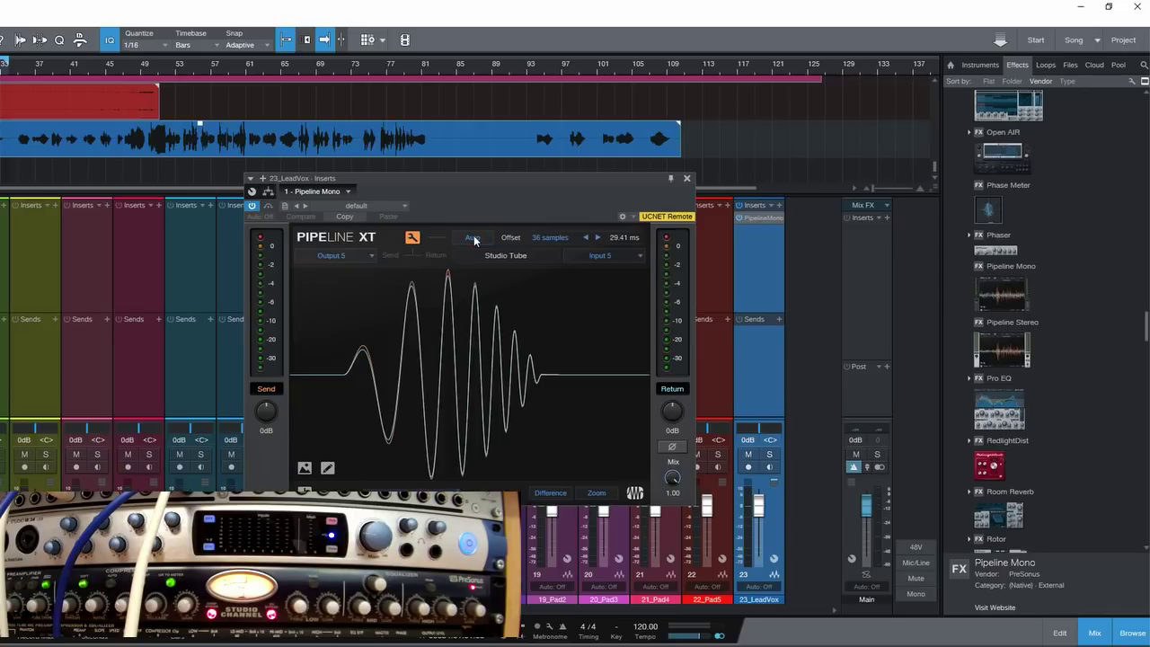
click(474, 238)
click(474, 238)
click(474, 238)
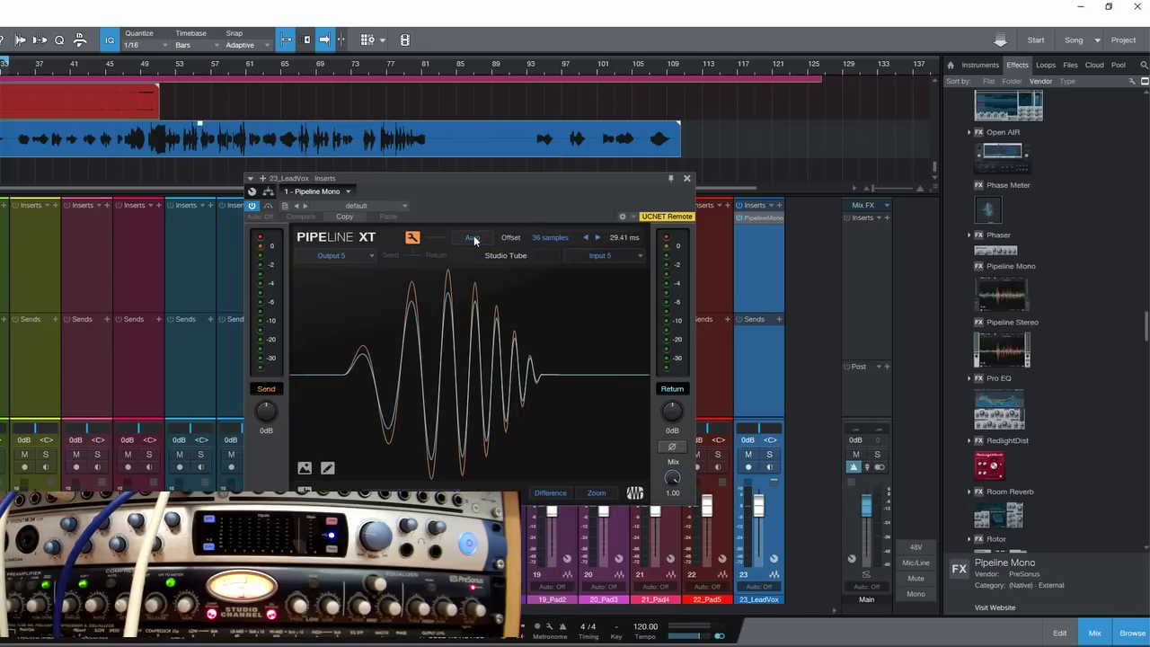
click(473, 238)
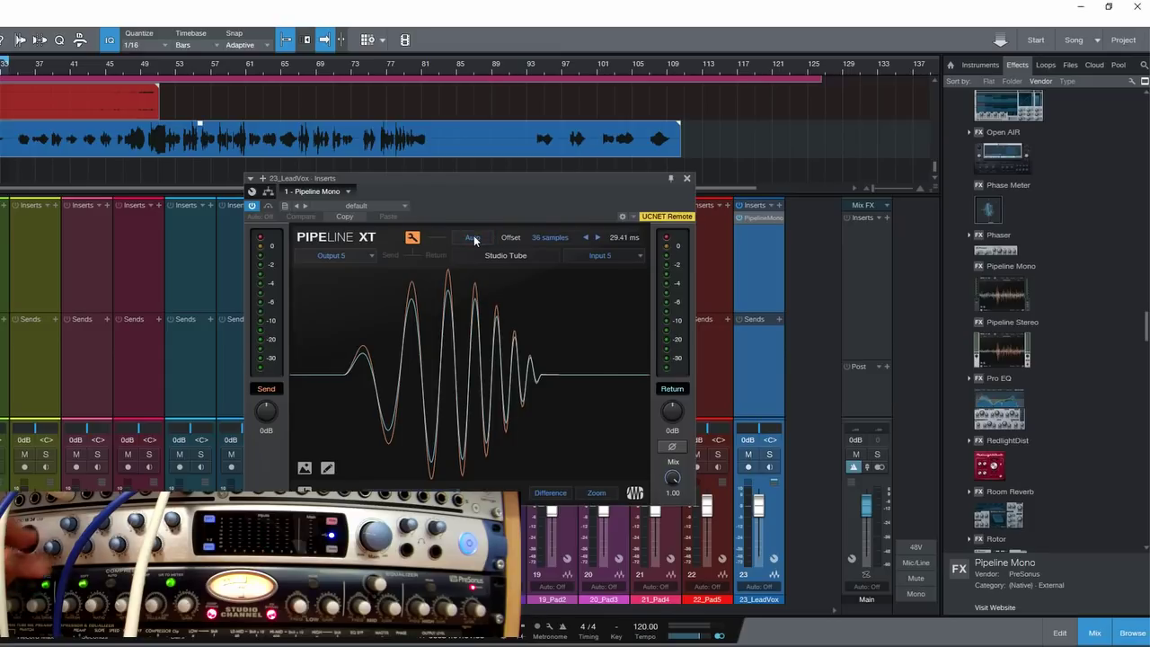
Switch off Pipeline XT's test ping and audition the song with the lead vocal running through the hardware insert
click(411, 239)
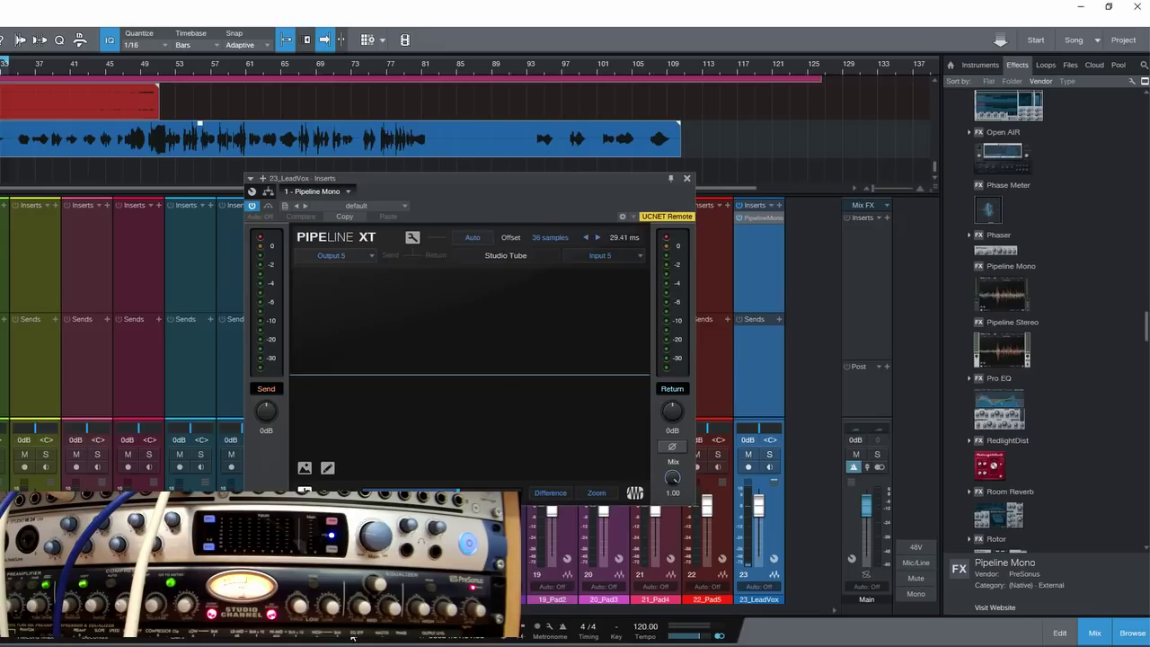
key(space)
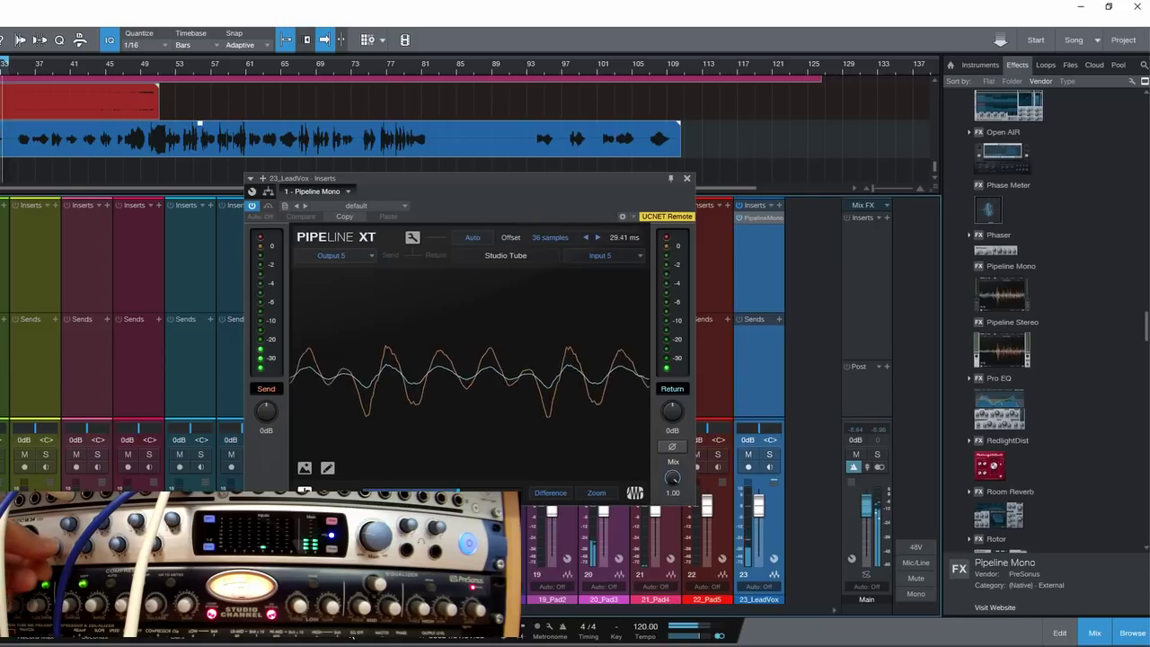
click(350, 630)
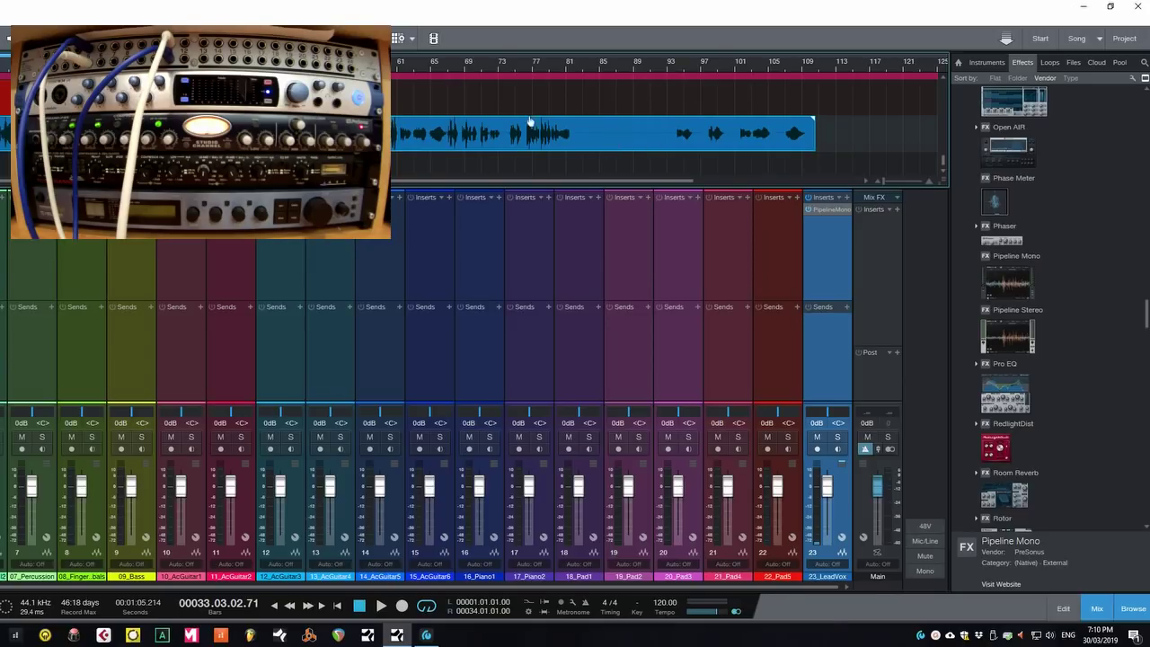
Bounce the 23_LeadVox event to a new track to print the hardware-processed vocal
right_click(624, 136)
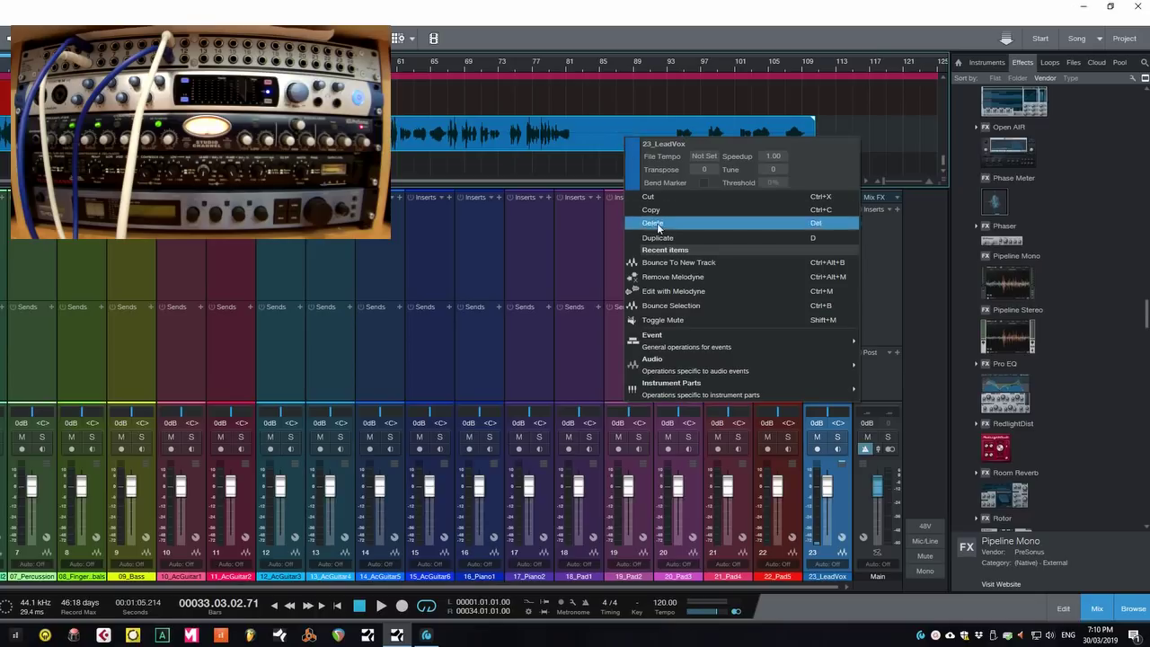
mouse_move(681, 344)
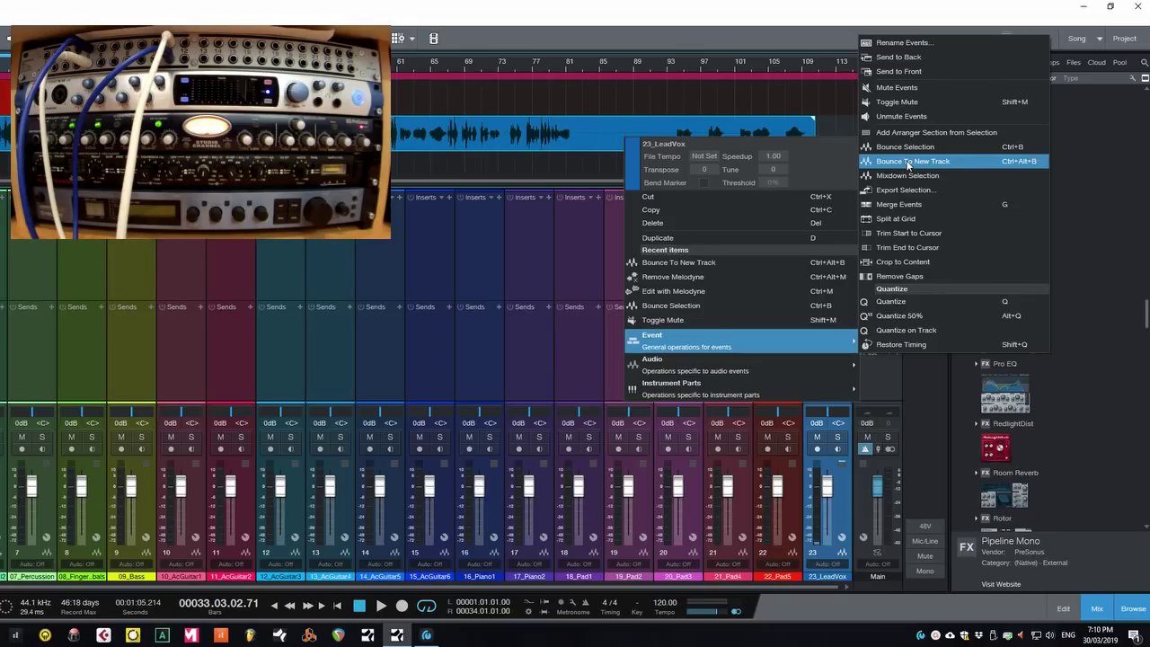
click(908, 161)
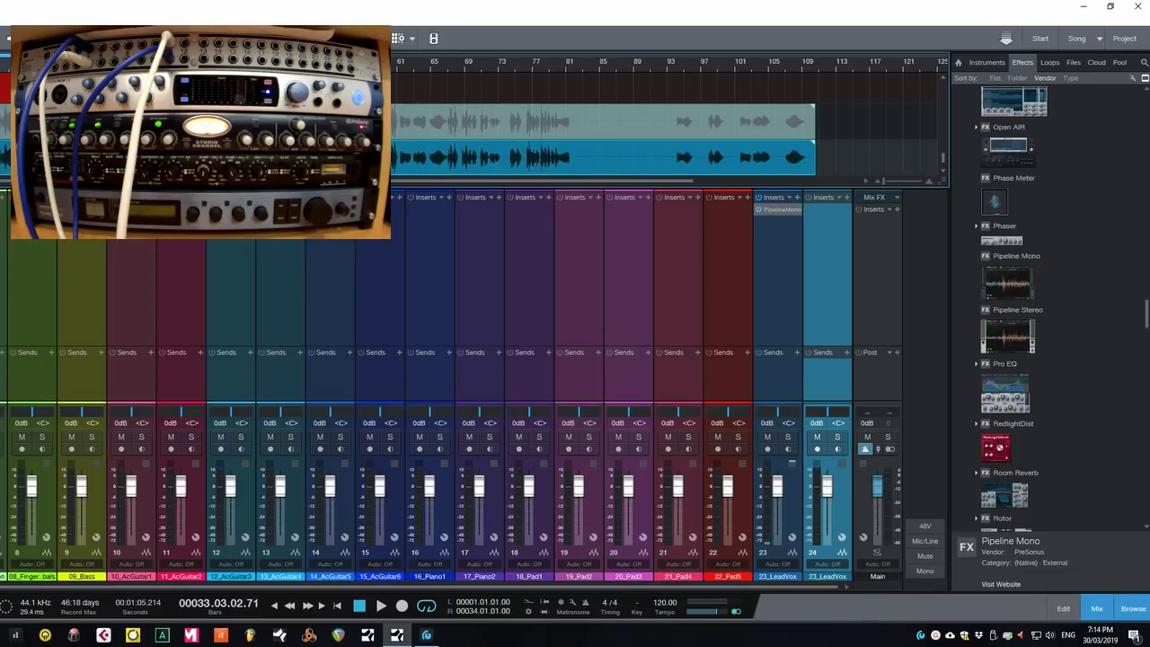
Hide the mixer and inspect the original and bounced lead vocal waveforms in close-up around bar 79
click(1097, 611)
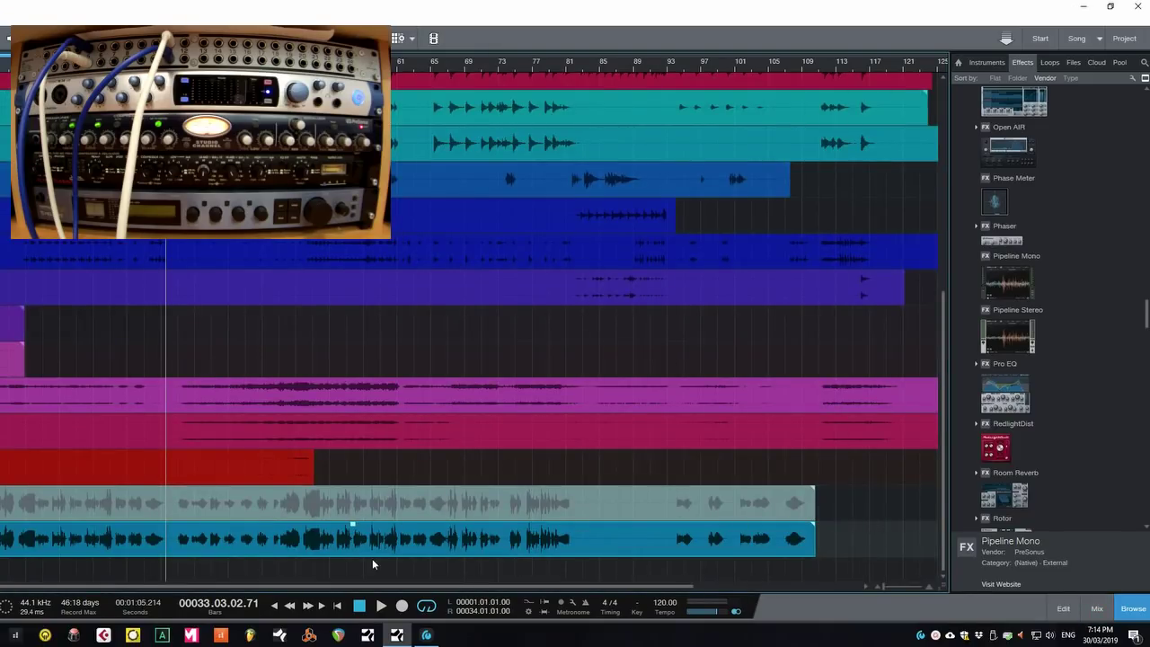
key(z)
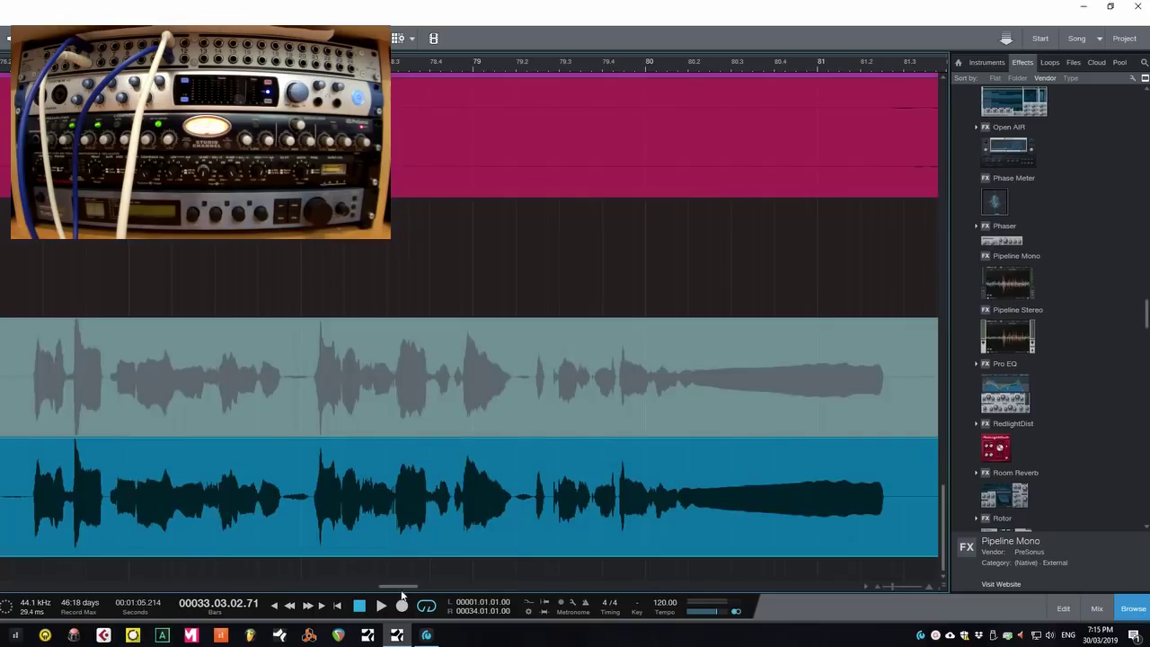